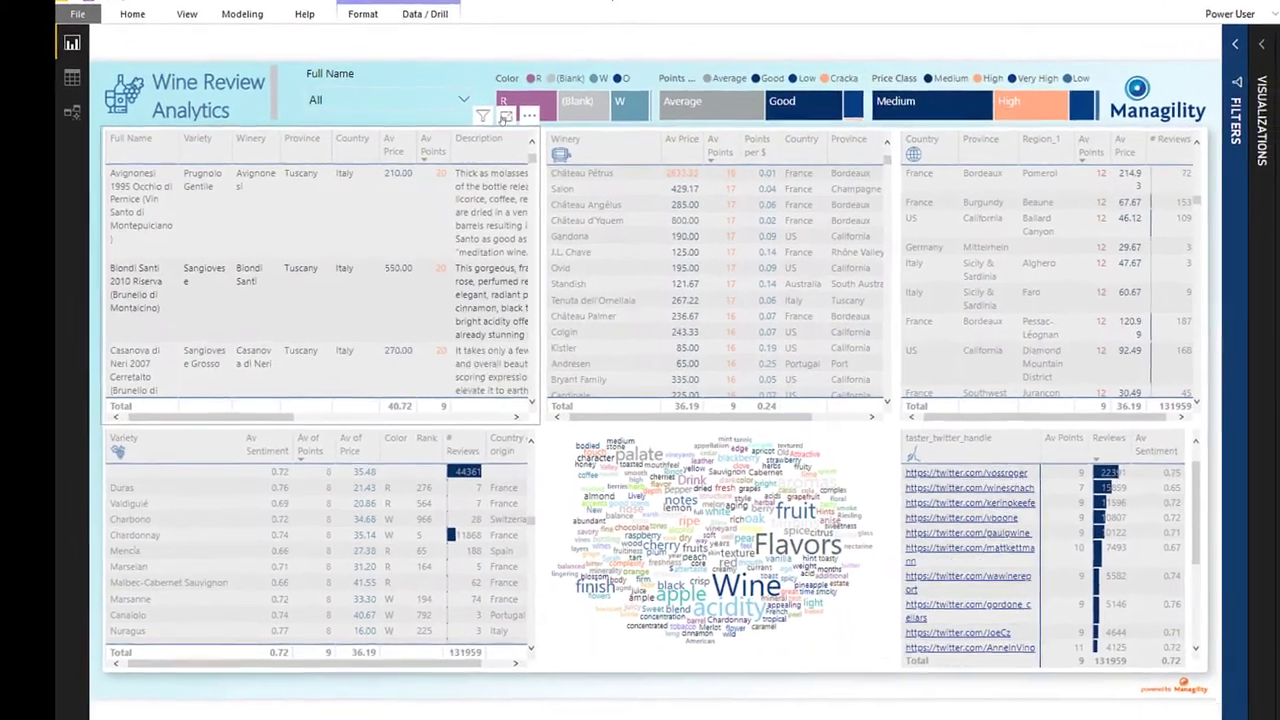
# - Filter every report page to Italy by searching 'italy' in the Country filter card
pyautogui.click(481, 120)
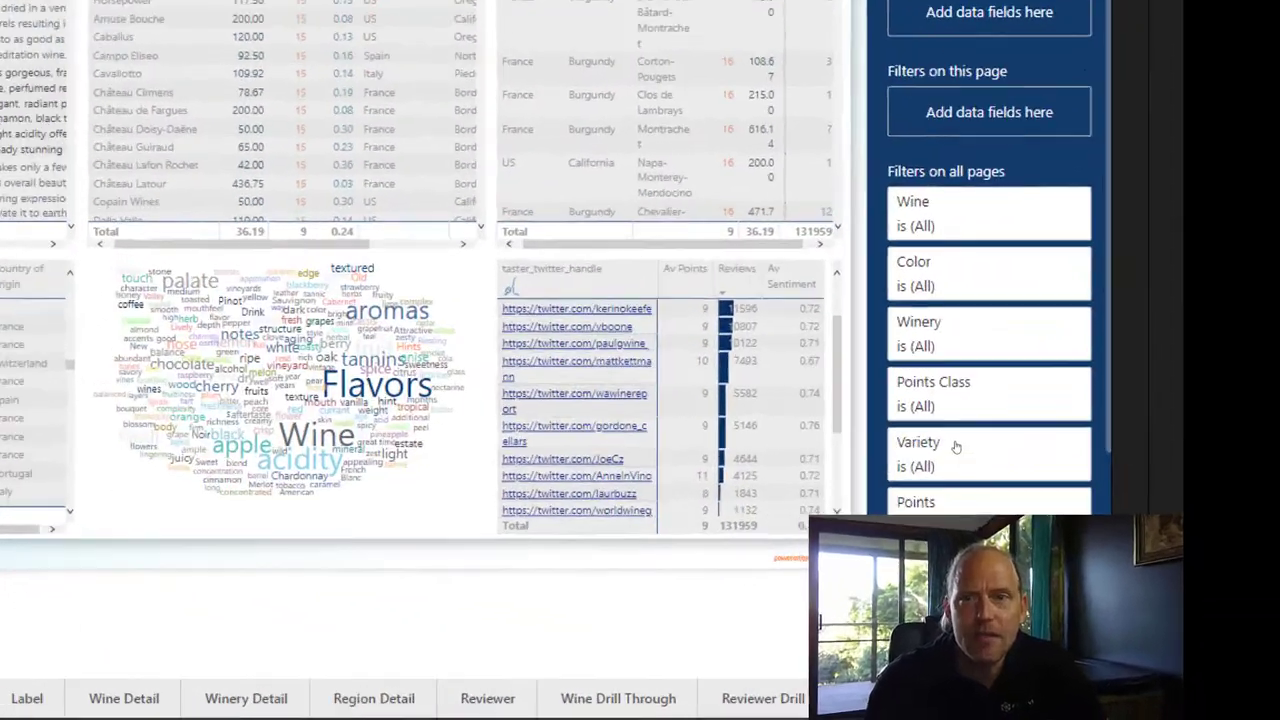
pyautogui.scroll(-5, 770, 157)
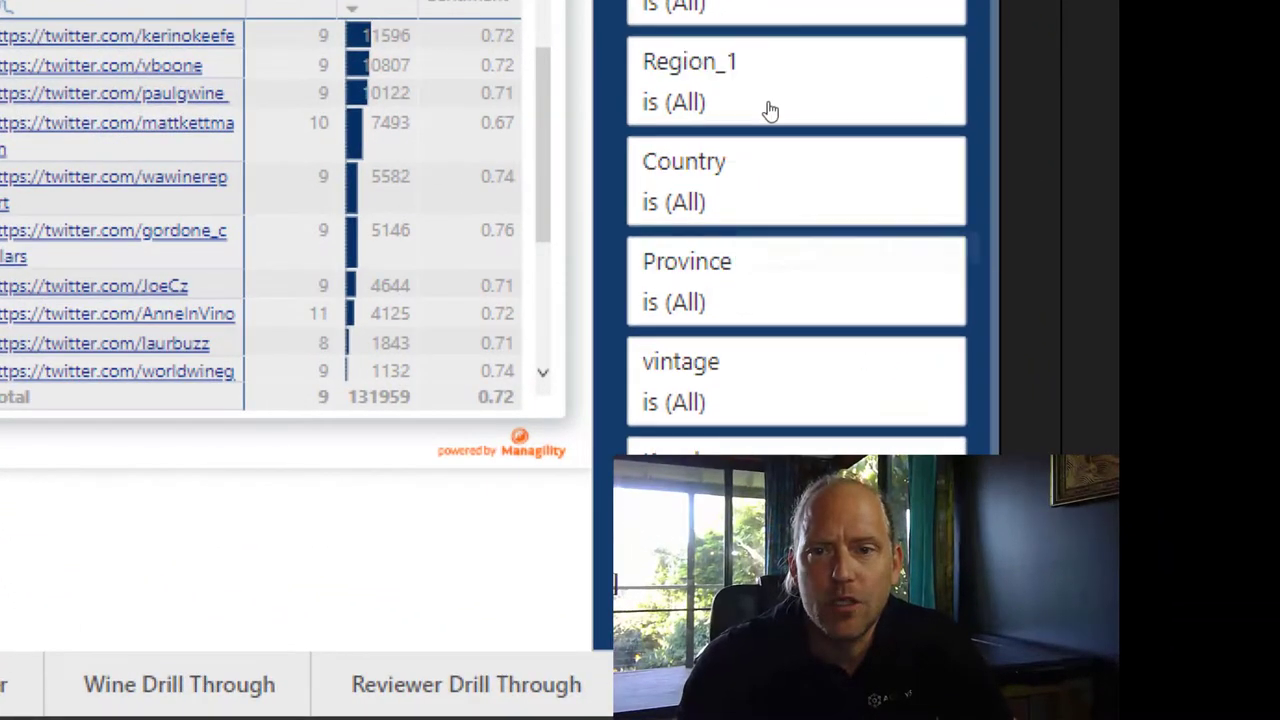
pyautogui.click(738, 207)
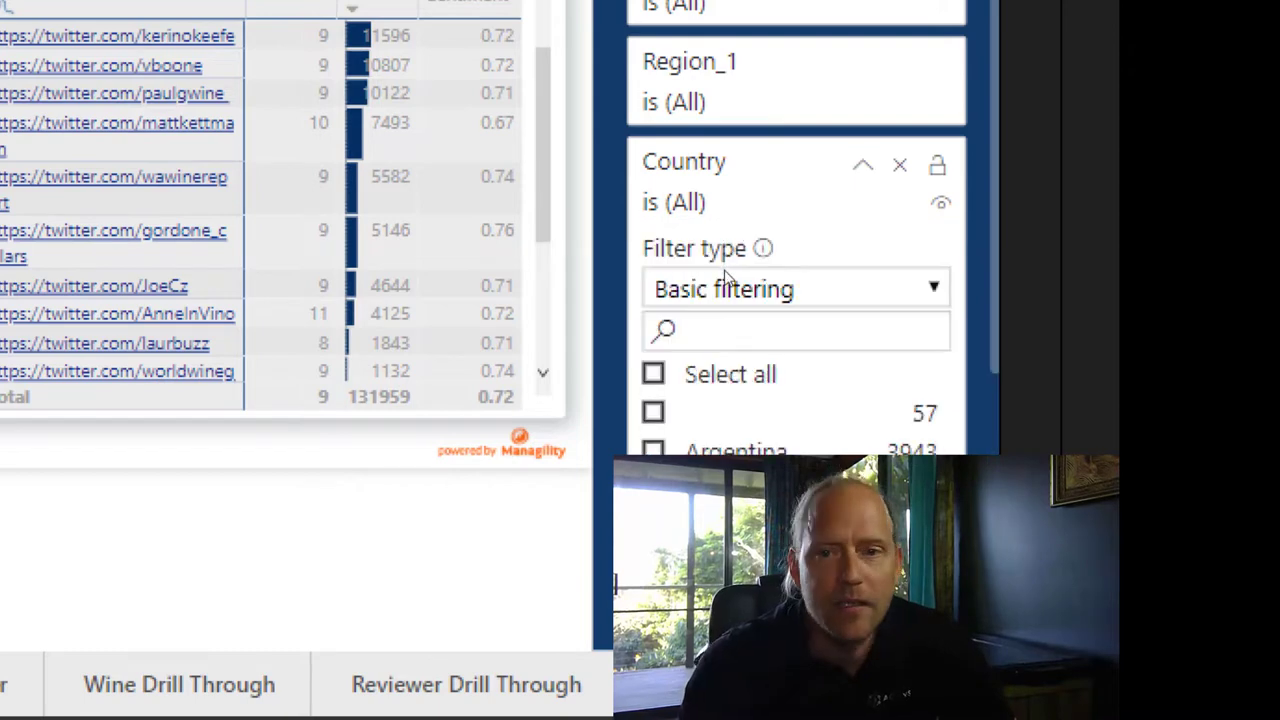
pyautogui.click(741, 336)
pyautogui.write('italy')
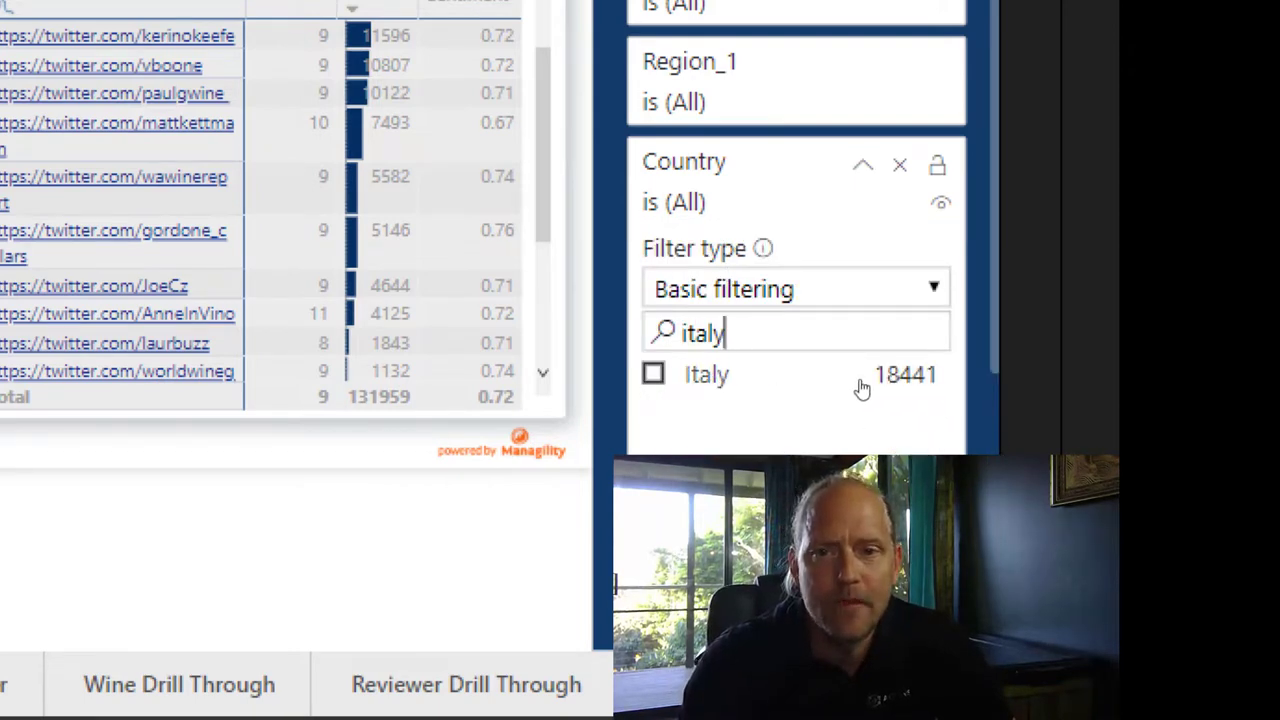
pyautogui.click(654, 374)
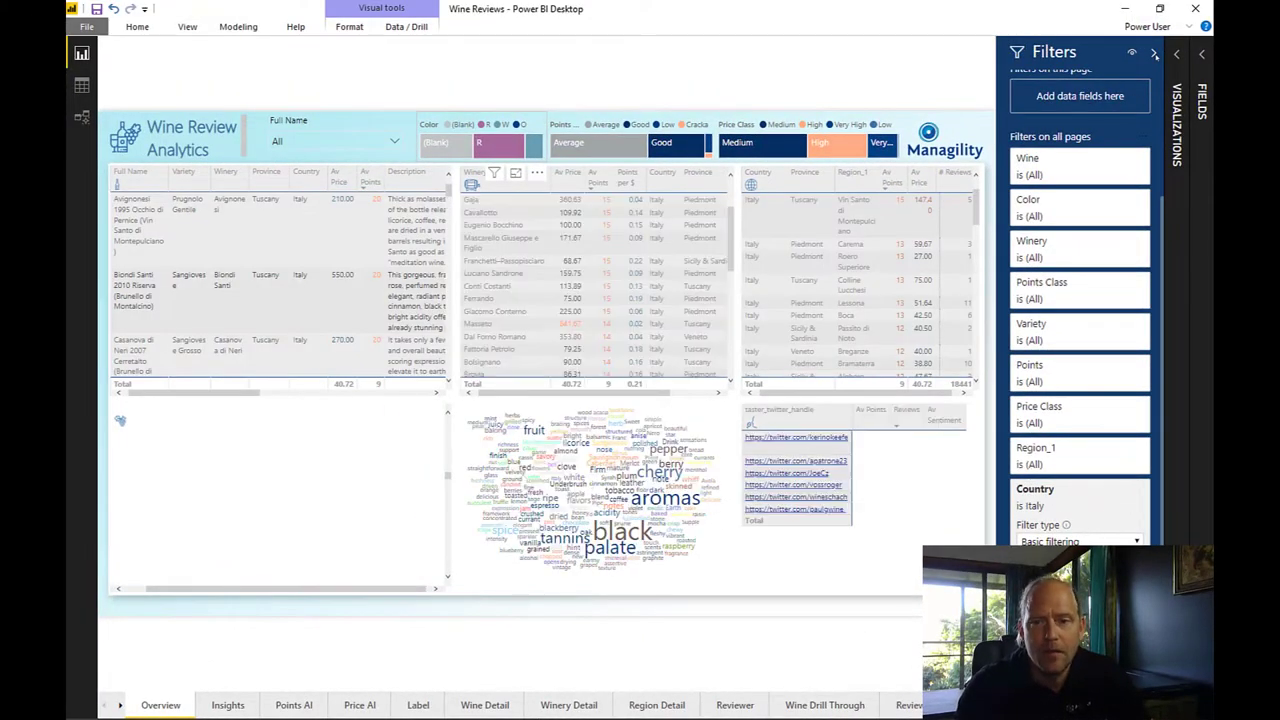
pyautogui.click(1154, 52)
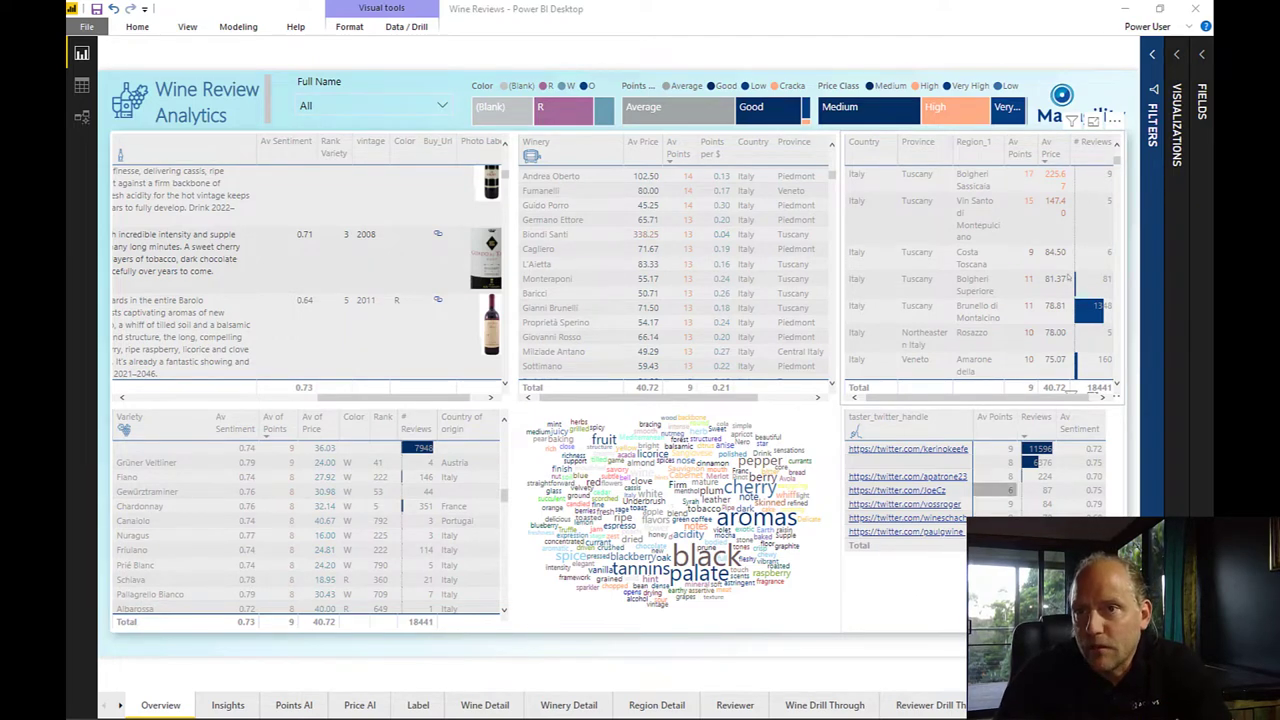
# - Sort the focused Region table by the Av Points column, highest first
pyautogui.click(1093, 120)
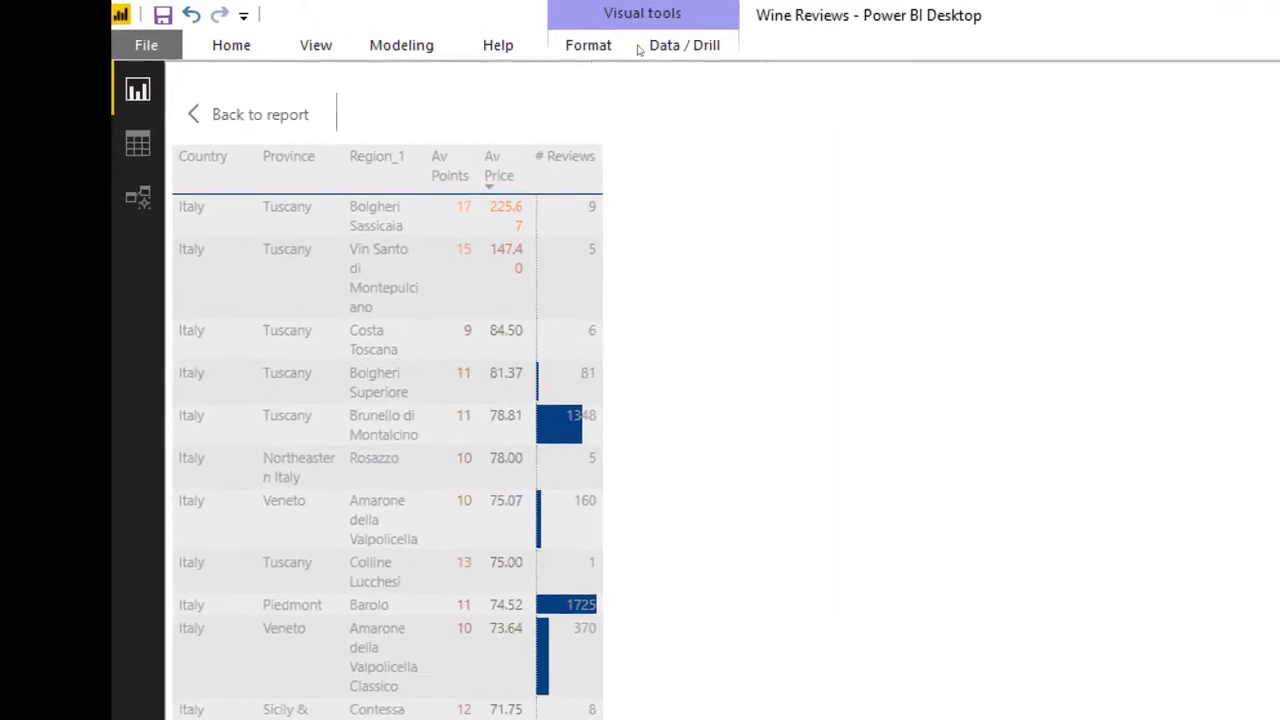
pyautogui.click(538, 210)
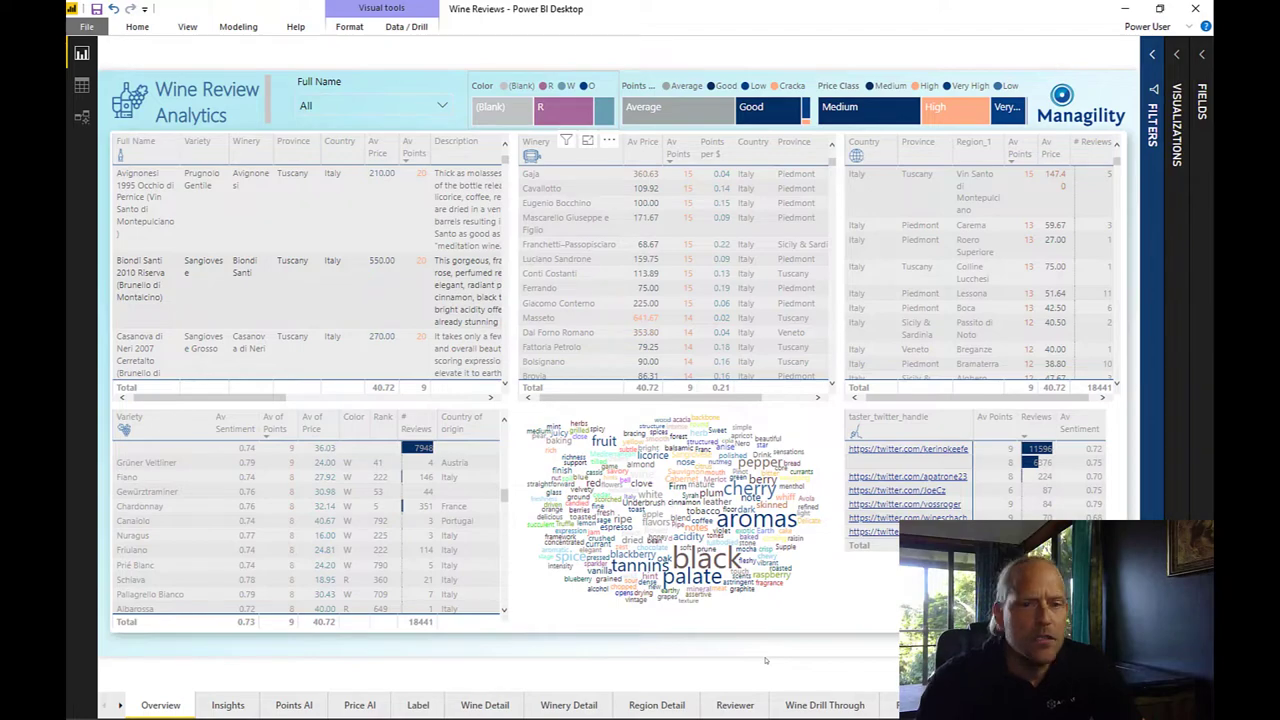
# - Select 'cherry' in the word cloud and browse the filtered wine table's columns
pyautogui.click(757, 492)
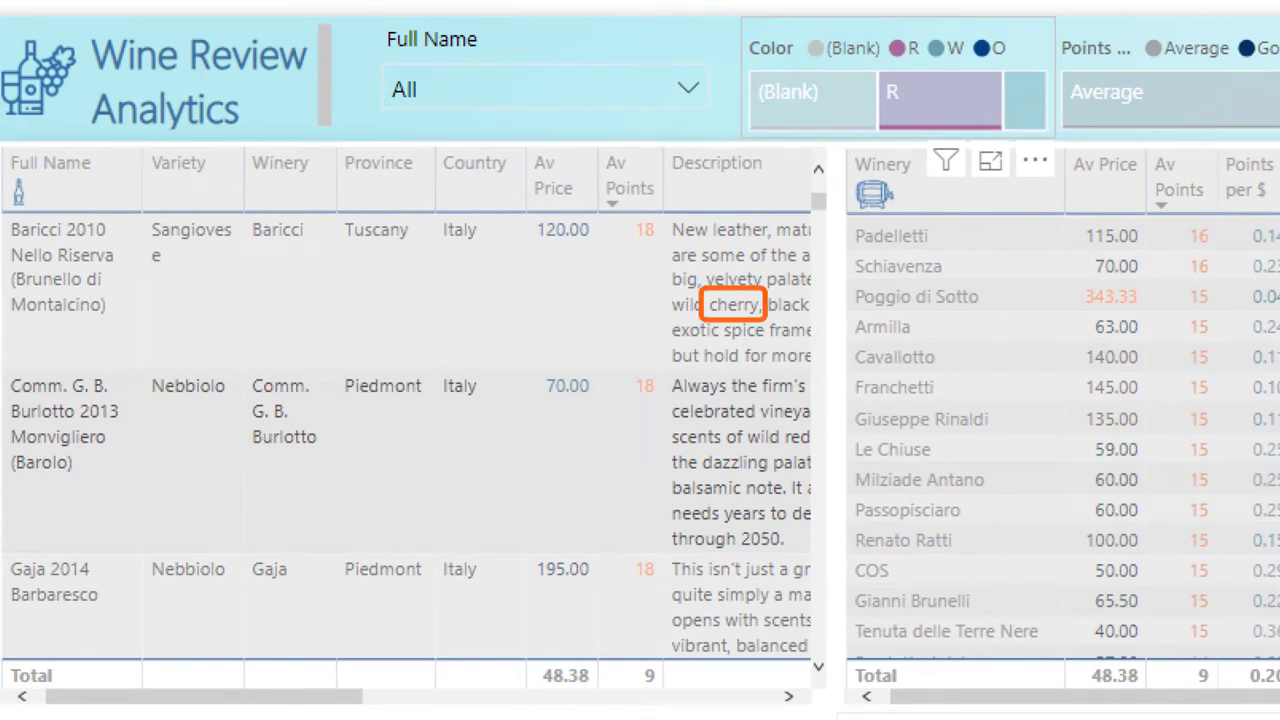
pyautogui.moveTo(251, 694); pyautogui.dragTo(533, 693)
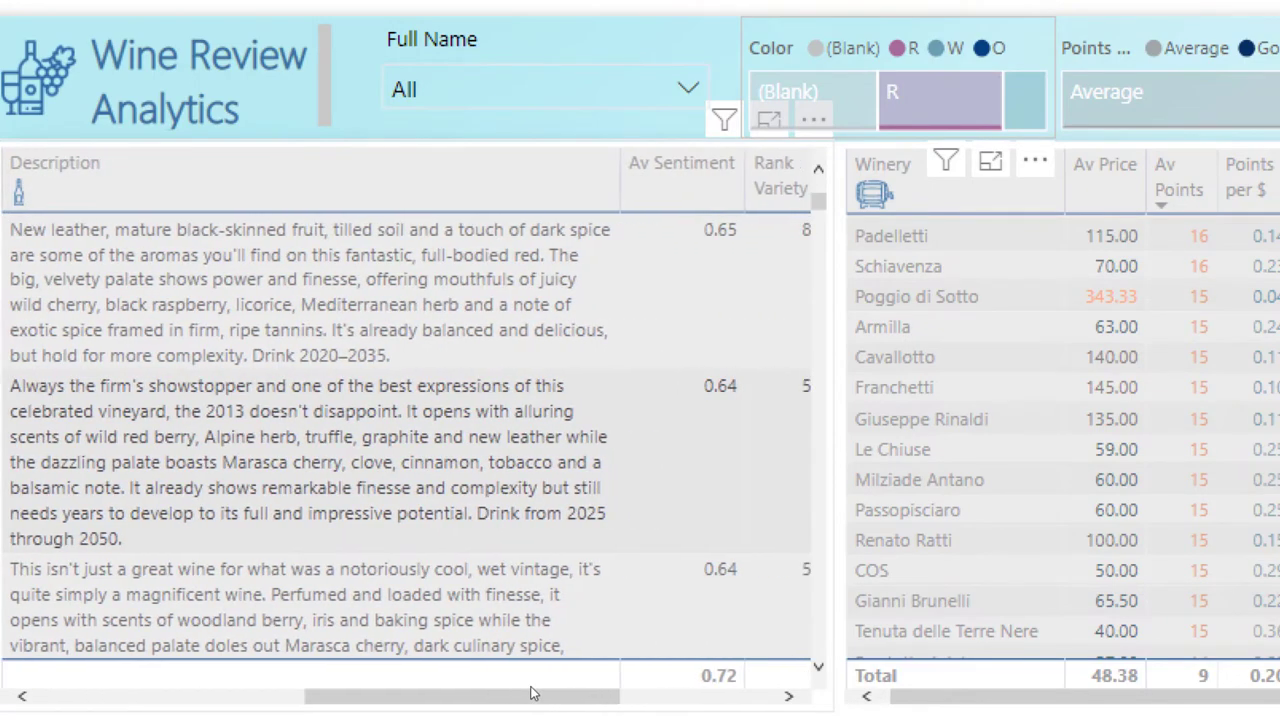
pyautogui.moveTo(533, 693)
pyautogui.mouseDown()
pyautogui.moveTo(673, 681)
pyautogui.moveTo(223, 603)
pyautogui.mouseUp()
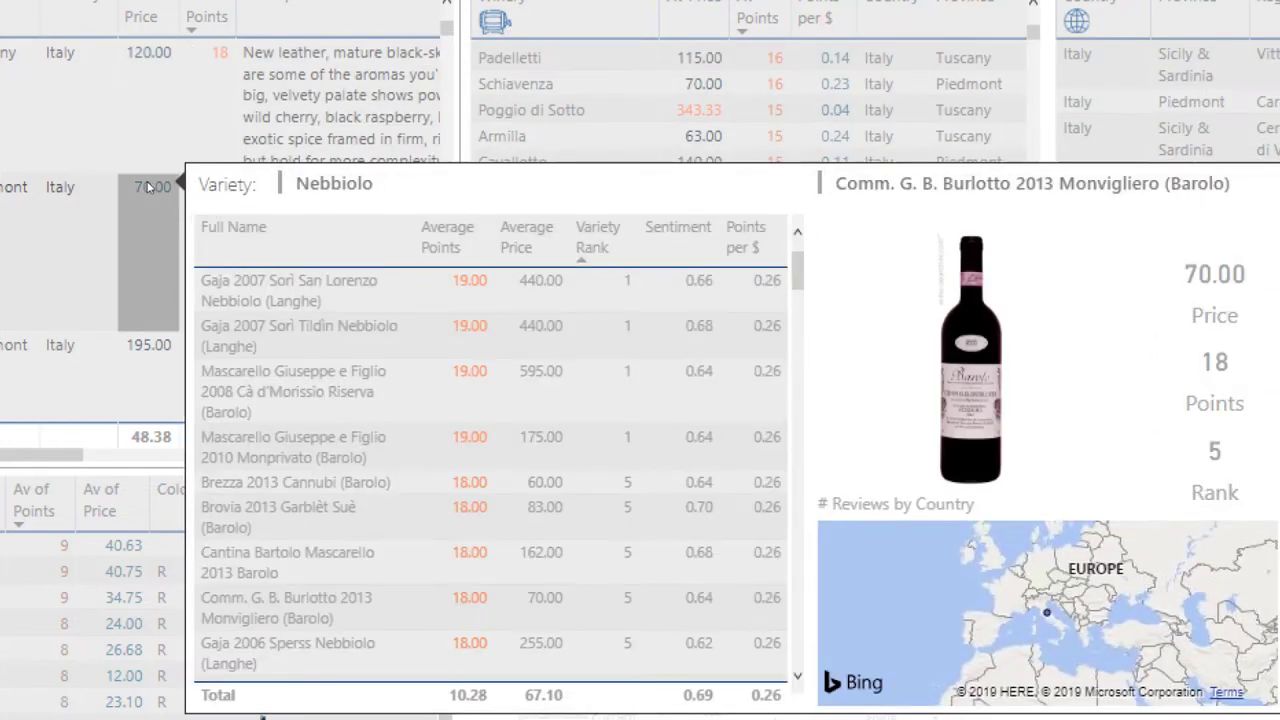
pyautogui.moveTo(600, 625)
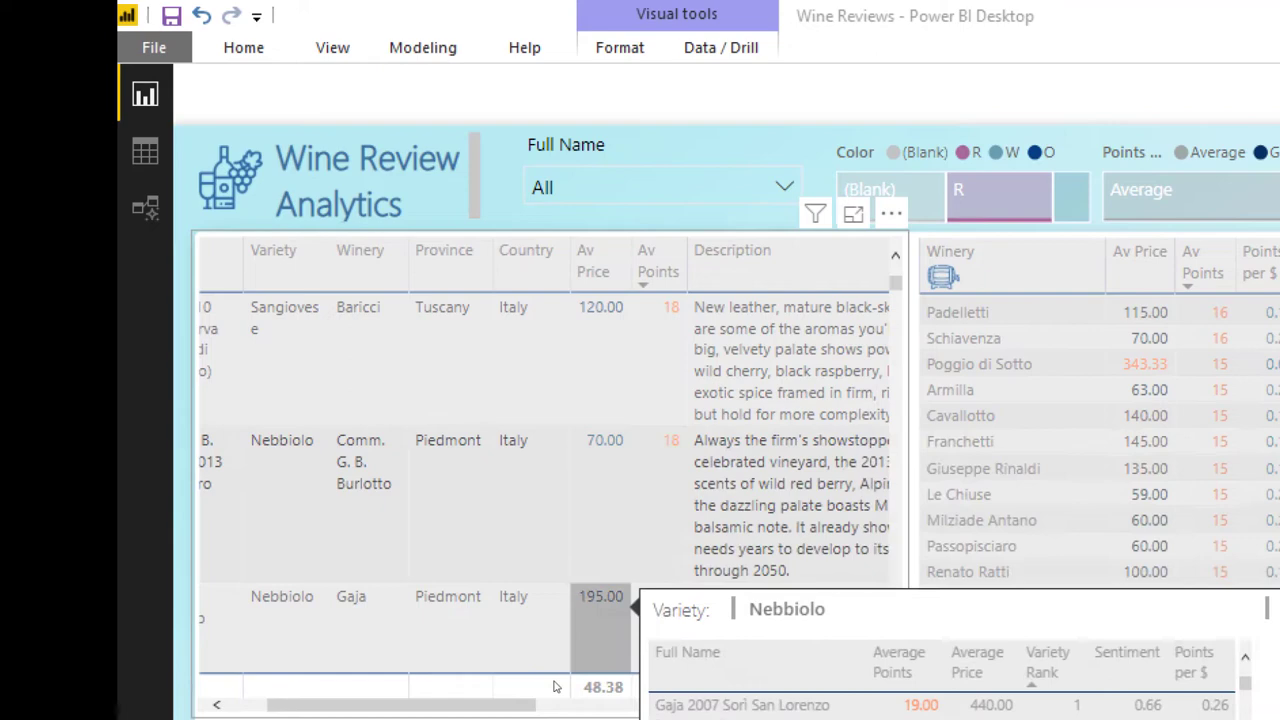
# - Follow the Buy_Url link in the 2013 Burlotto Monvigliero Barolo row
pyautogui.moveTo(513, 711); pyautogui.dragTo(726, 711)
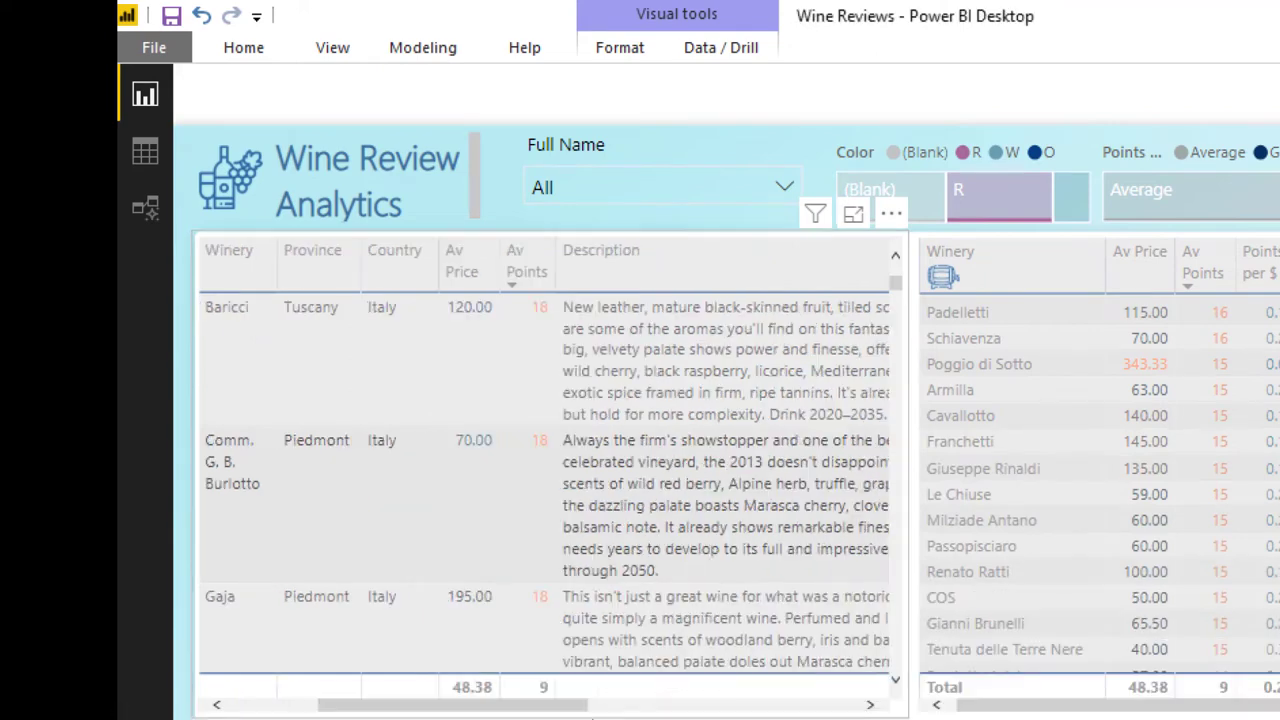
pyautogui.moveTo(806, 716); pyautogui.dragTo(860, 712)
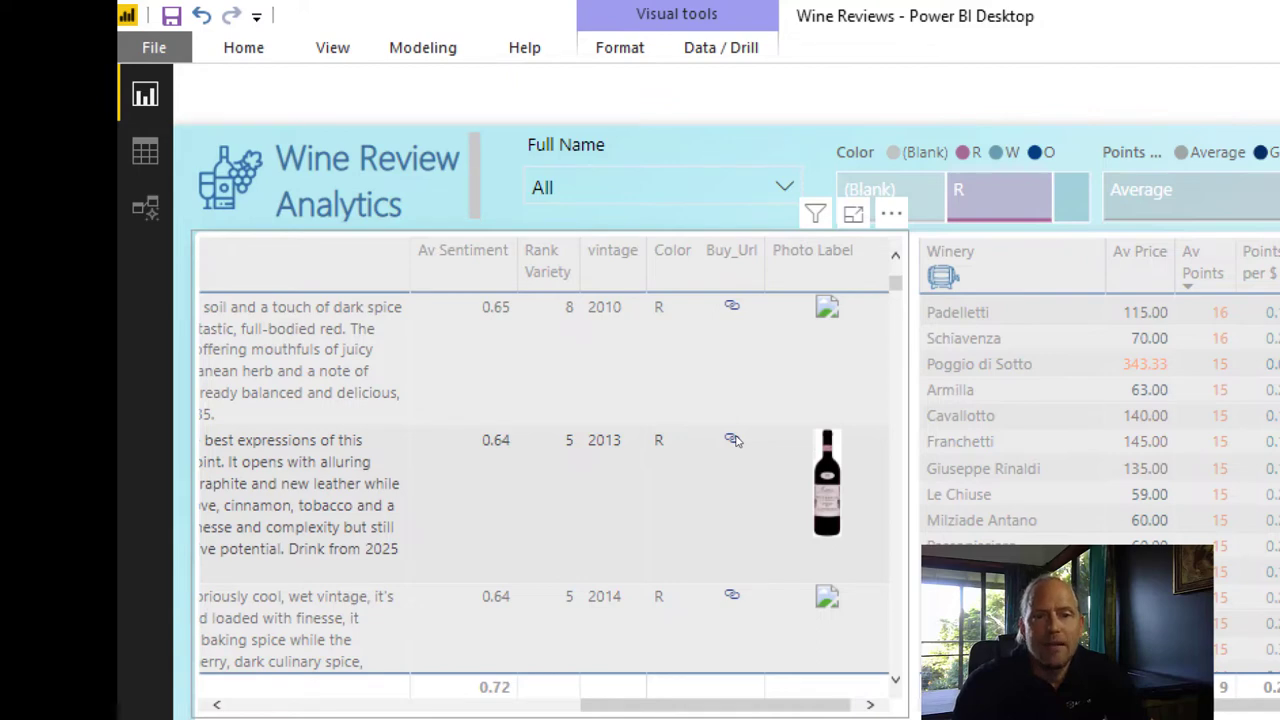
pyautogui.click(733, 440)
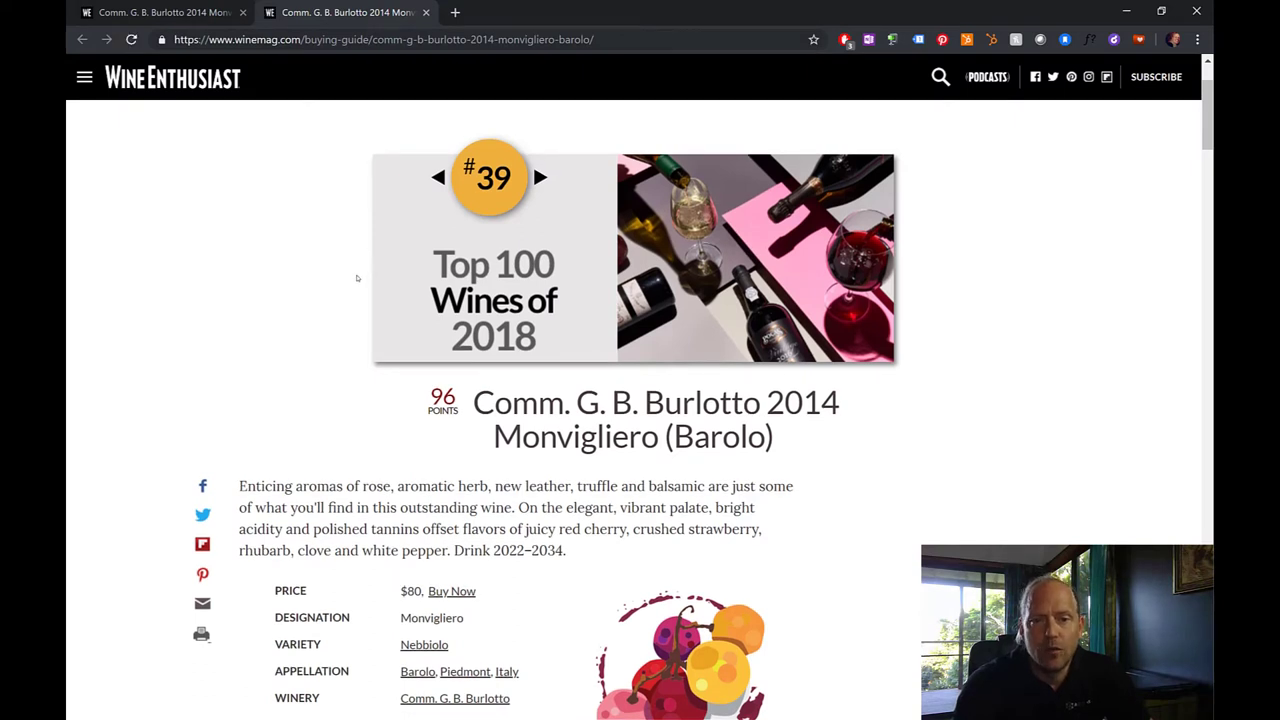
pyautogui.scroll(-3, 357, 278)
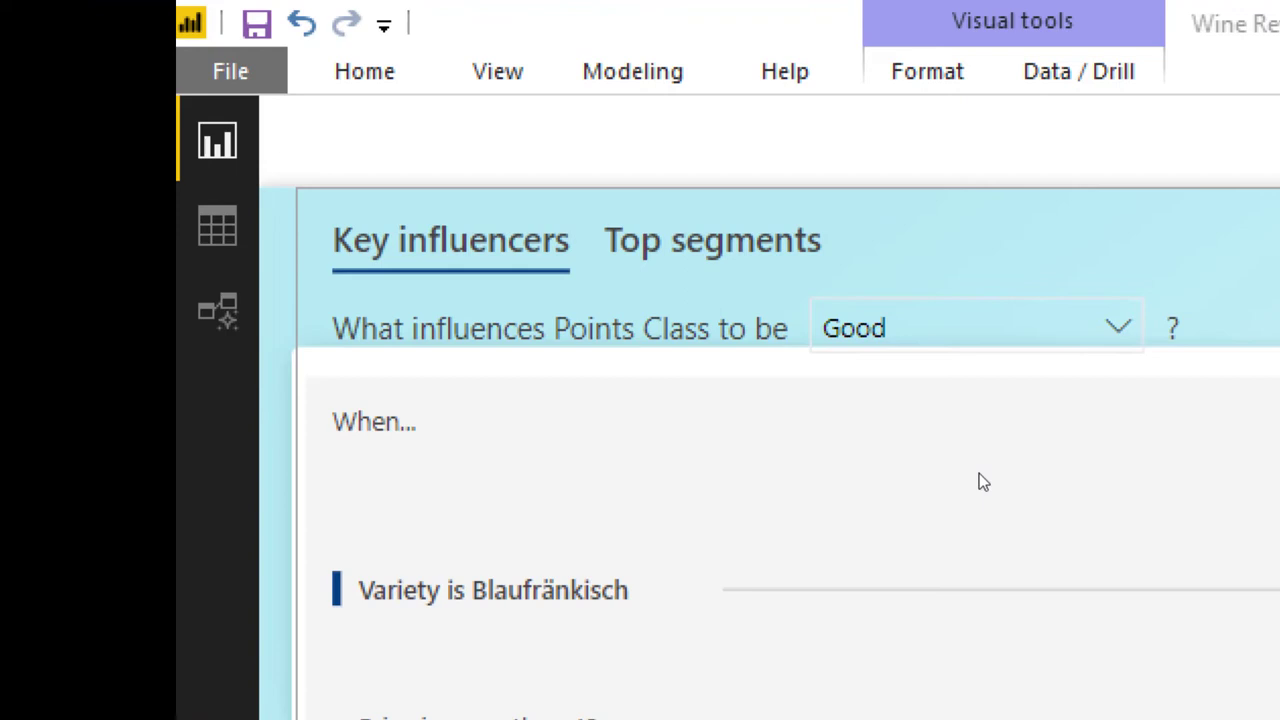
# - Show the Points Class options in the Key influencers visual: Average, Cracka, Good, Low
pyautogui.click(1119, 327)
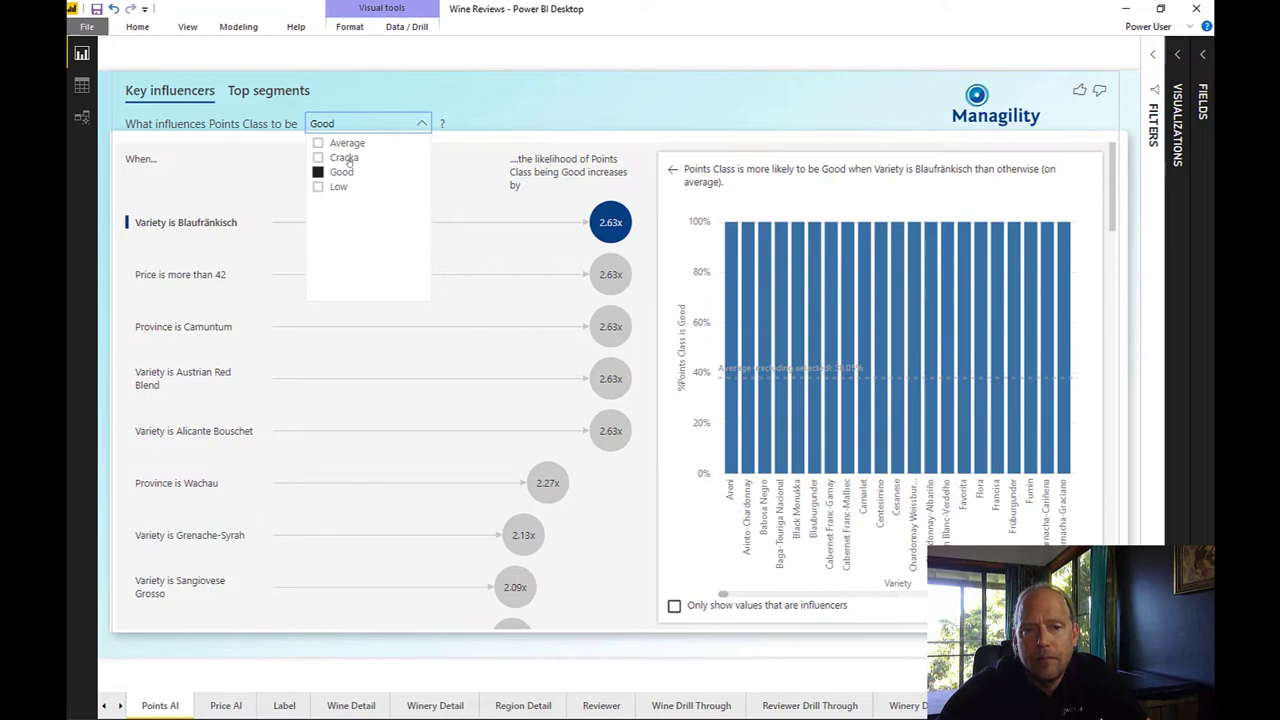
# - Set the Key influencers target class from Good to Cracka
pyautogui.click(344, 157)
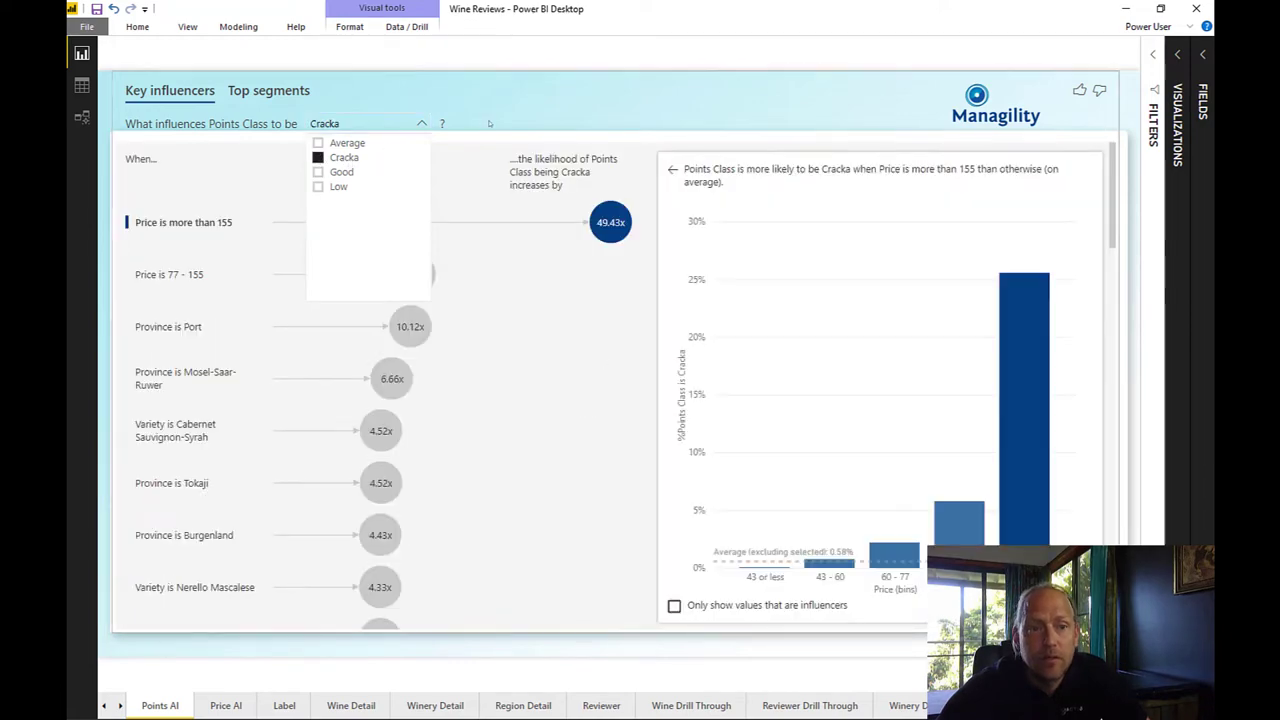
pyautogui.click(489, 123)
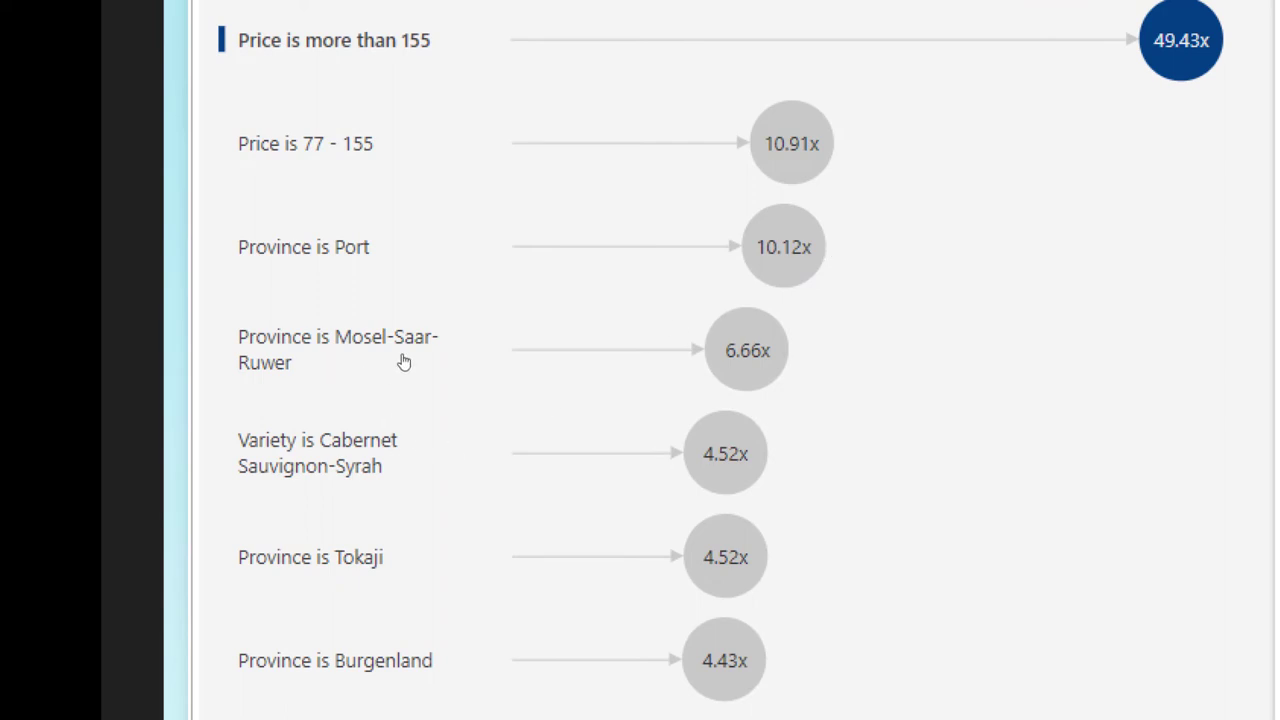
# - Select the 6.66x 'Province is Mosel-Saar-Ruwer' influencer to chart Cracka share by province
pyautogui.click(752, 371)
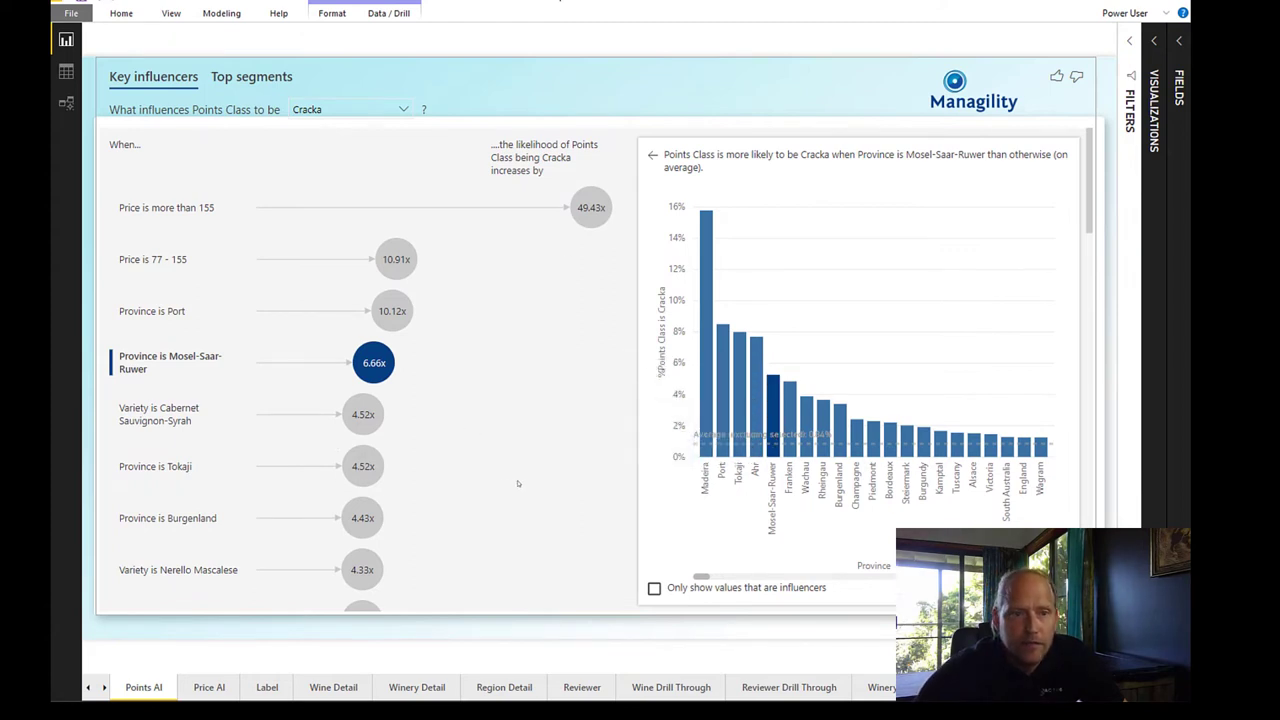
# - Select the 10.7% Segment 1 bubble on the Top segments tab
pyautogui.click(219, 82)
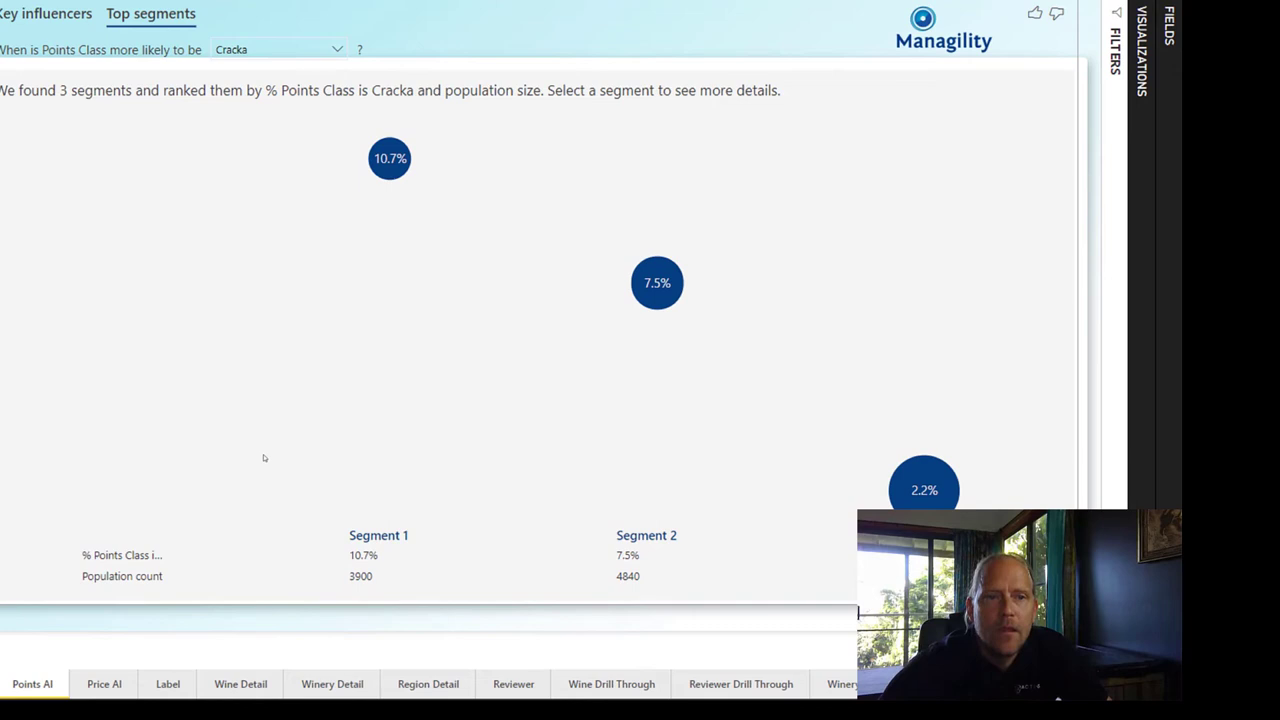
pyautogui.click(397, 173)
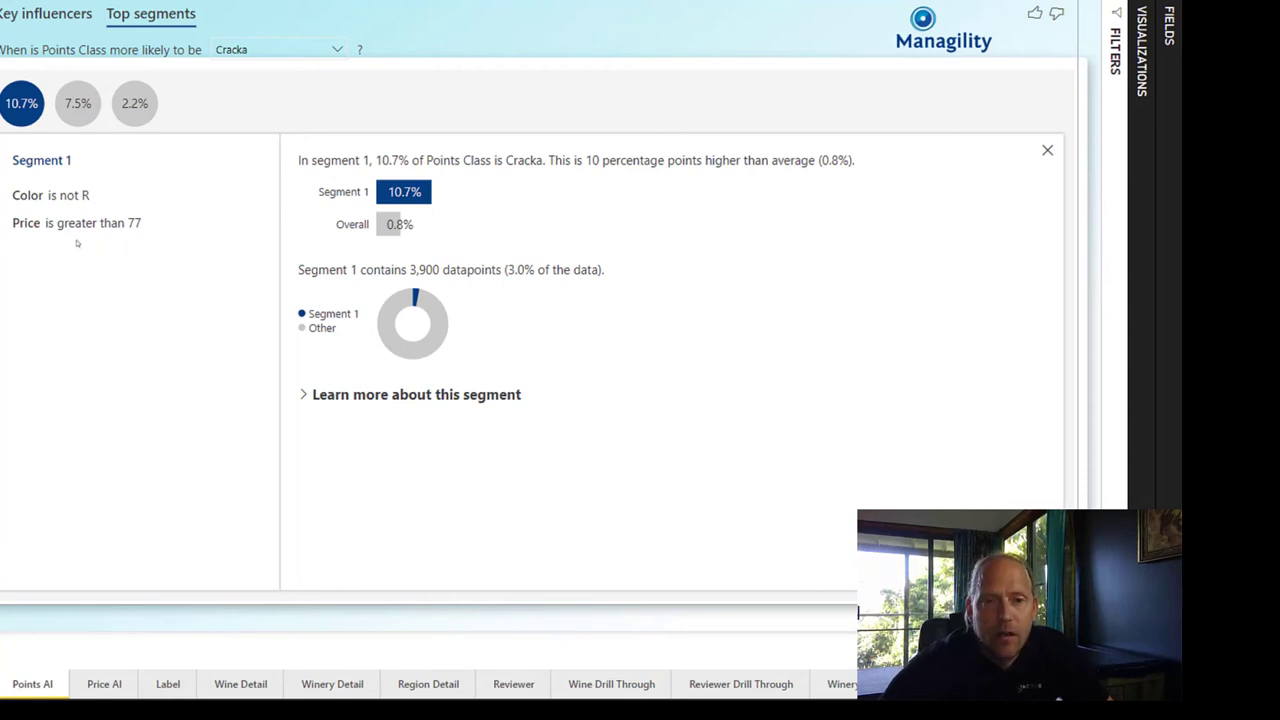
# - Compare Segment 1's province distributions for Bordeaux, Port and Burgundy, finishing on Burgundy
pyautogui.click(306, 395)
pyautogui.scroll(-1, 720, 330)
pyautogui.scroll(-3, 720, 330)
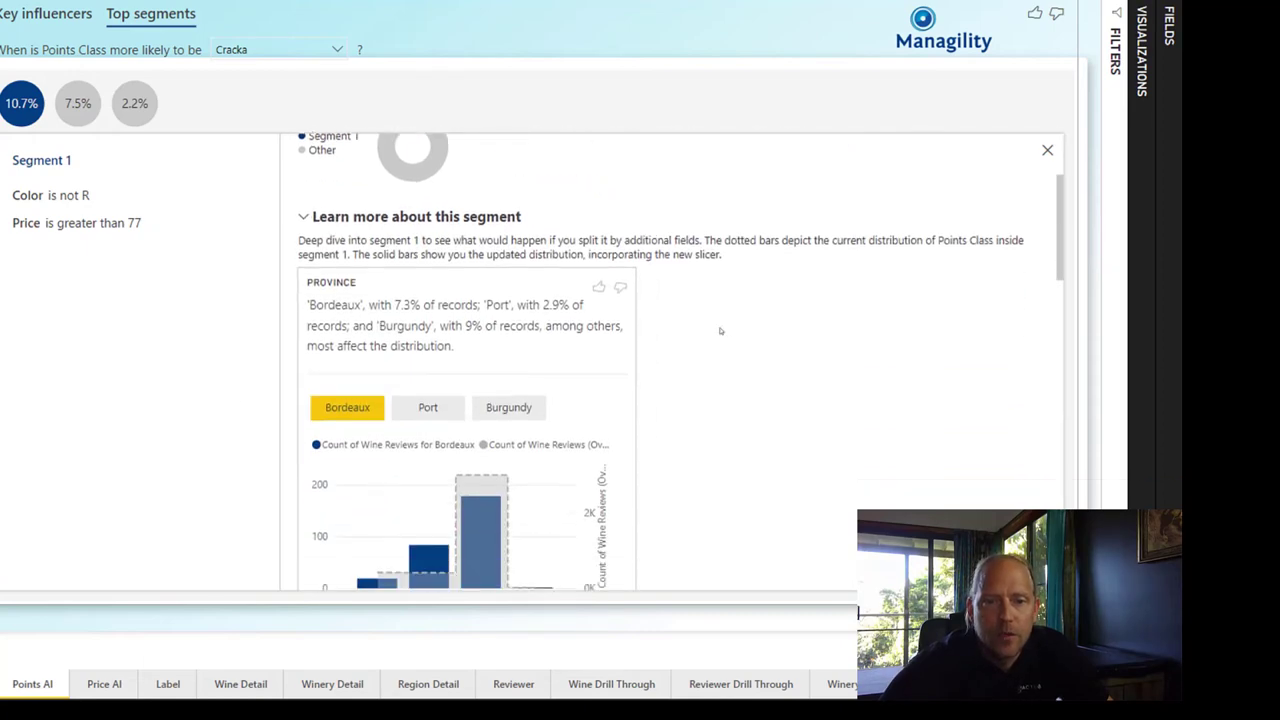
pyautogui.scroll(-2, 720, 330)
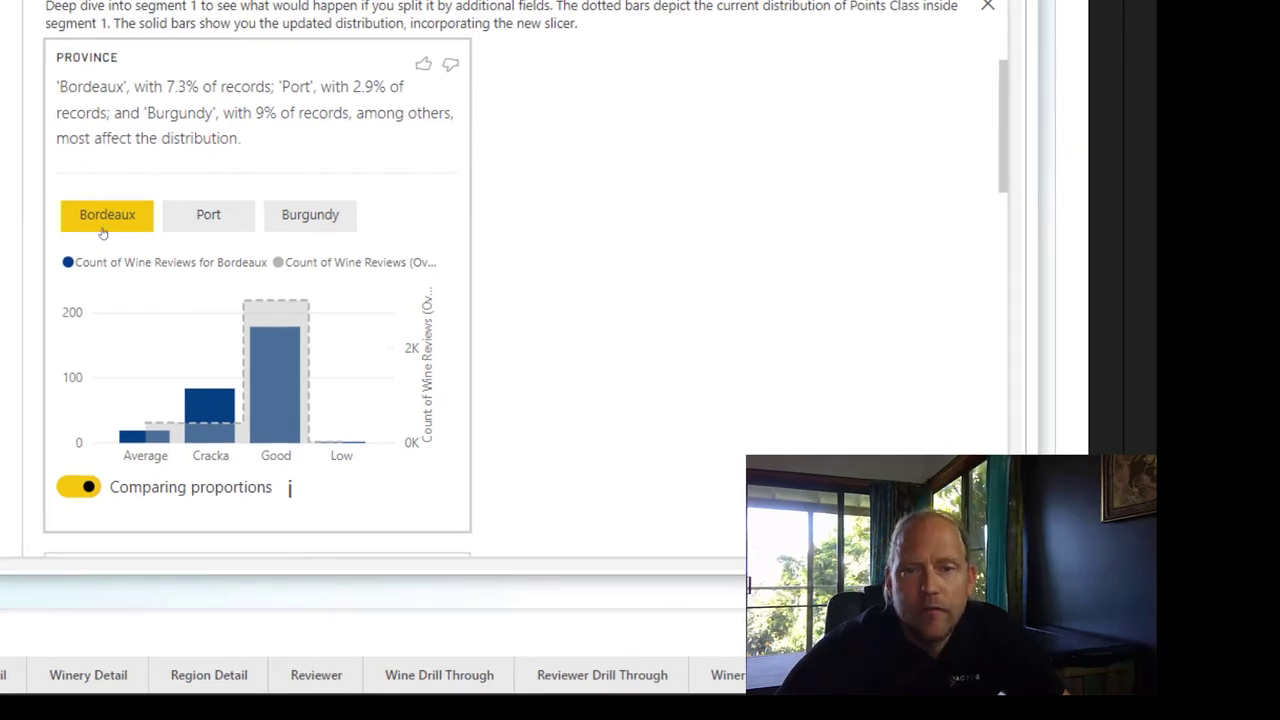
pyautogui.click(209, 218)
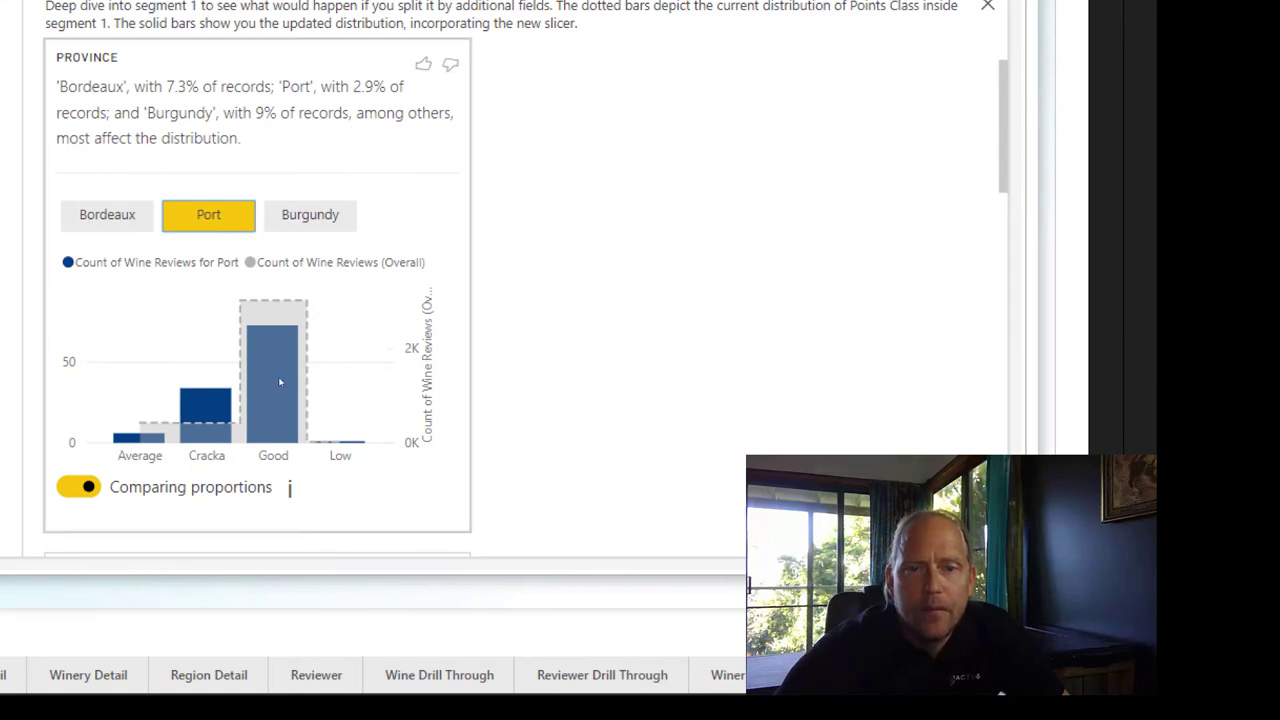
pyautogui.click(323, 228)
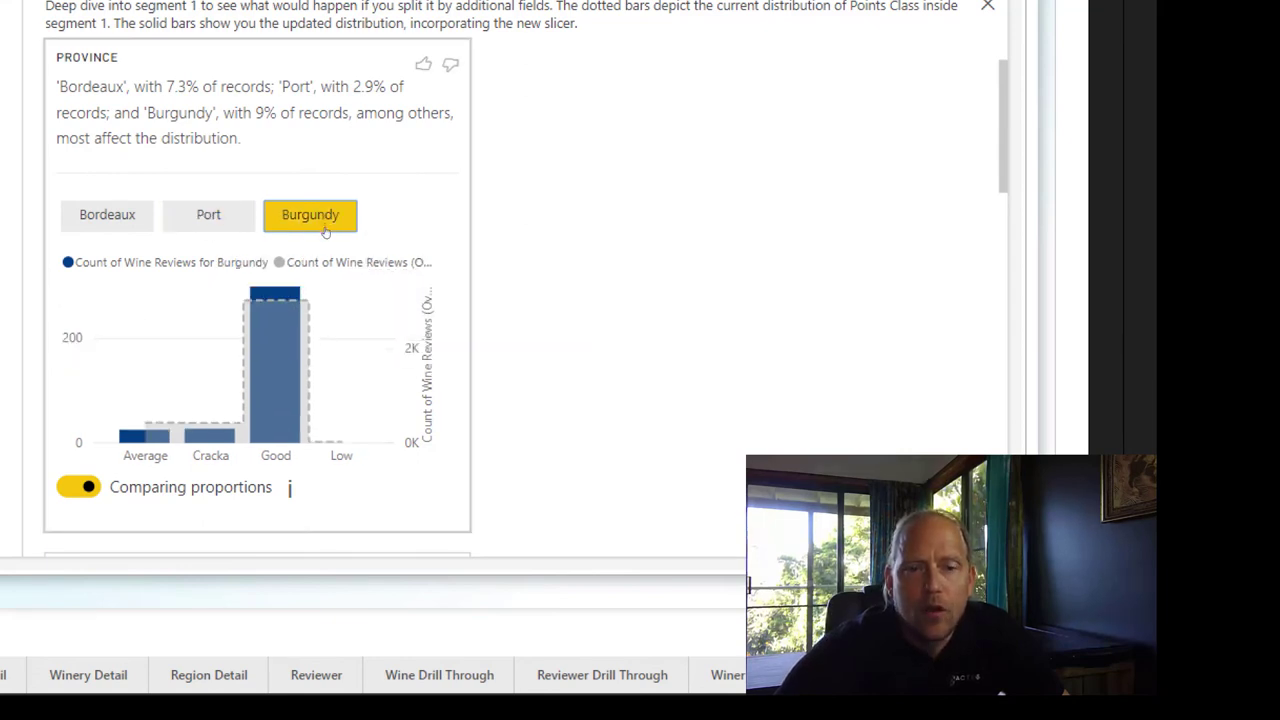
pyautogui.moveTo(275, 300)
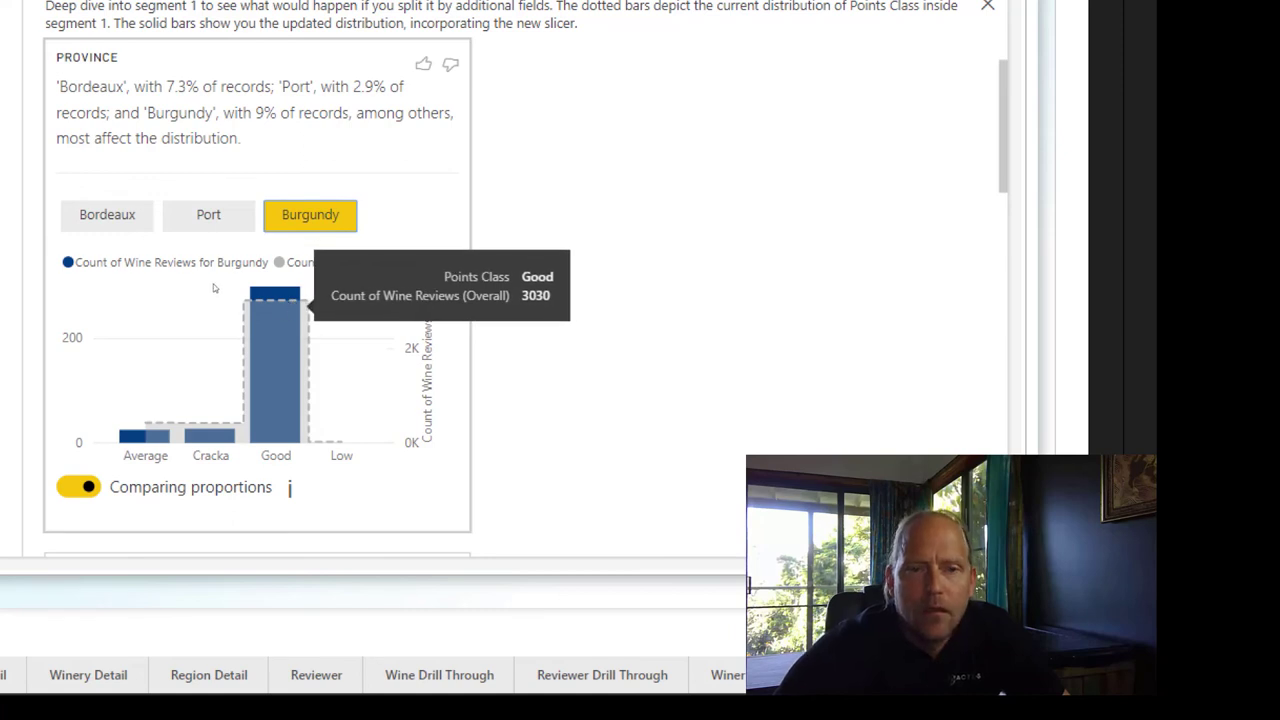
# - Show Segment 1's Chardonnay then Port variety distributions, then scroll down to the Country card
pyautogui.scroll(-1, 213, 288)
pyautogui.scroll(-3, 213, 285)
pyautogui.scroll(-1, 215, 285)
pyautogui.scroll(-1, 218, 287)
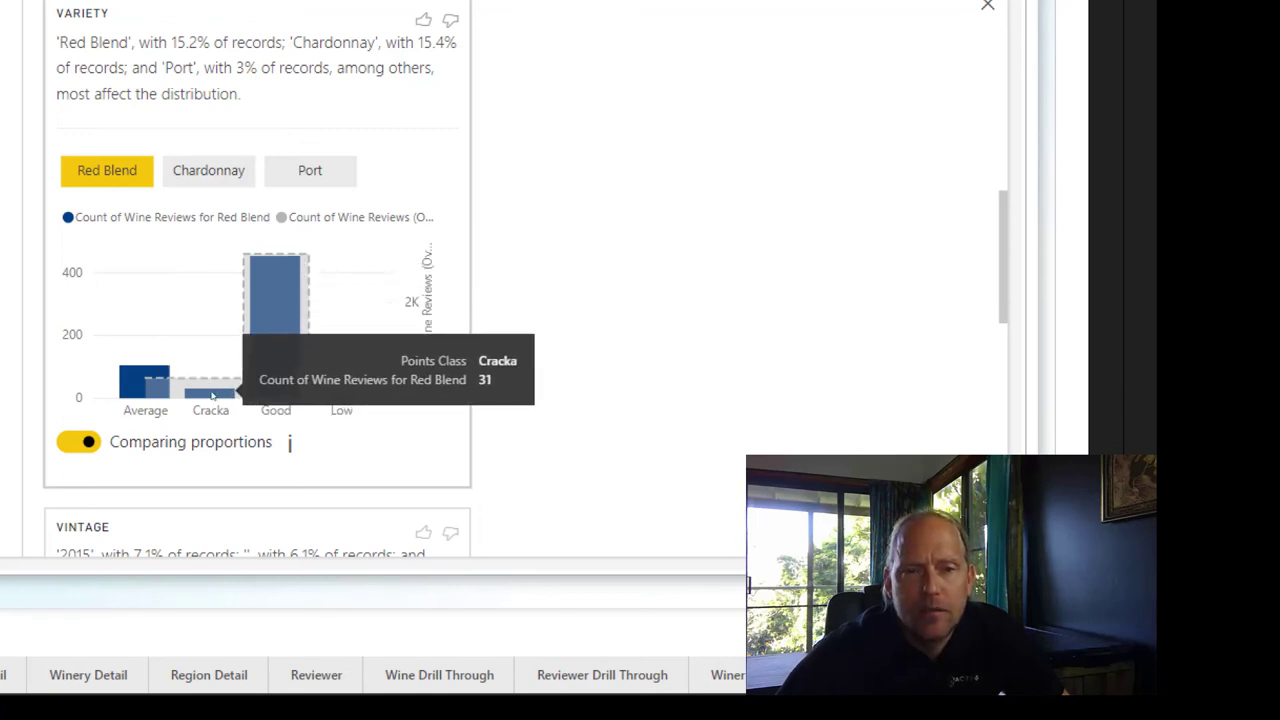
pyautogui.click(210, 172)
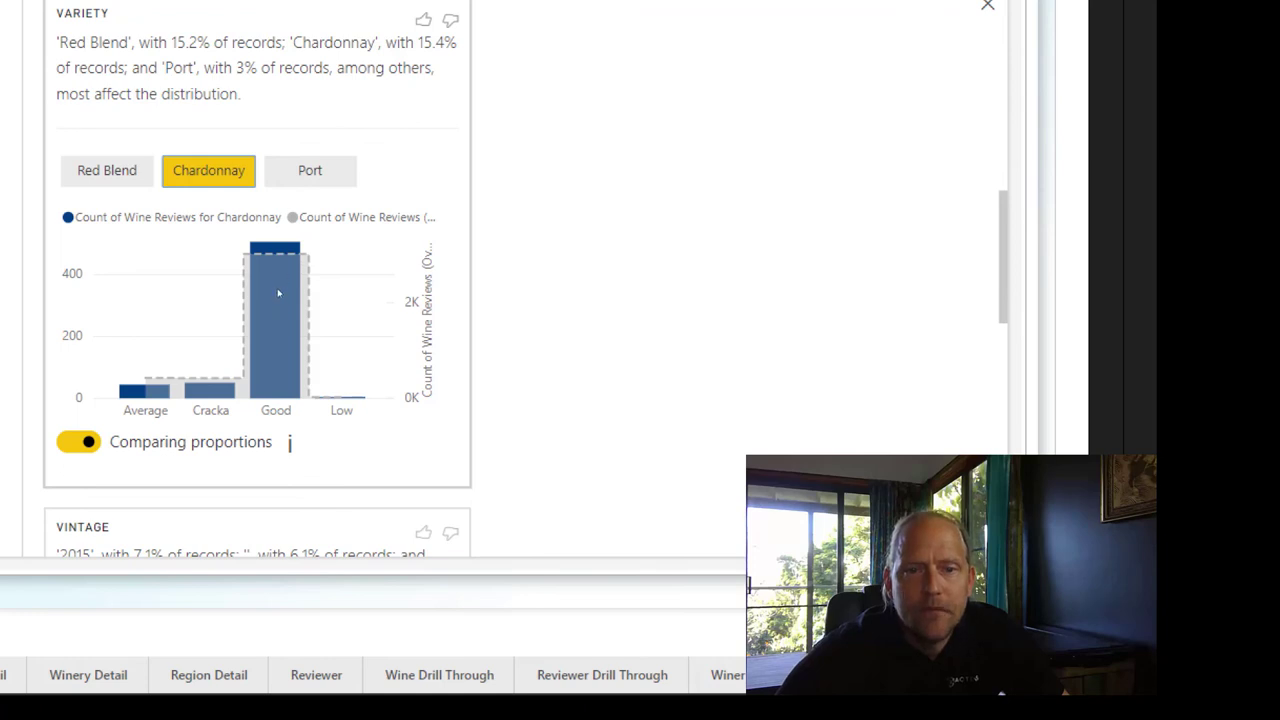
pyautogui.click(329, 175)
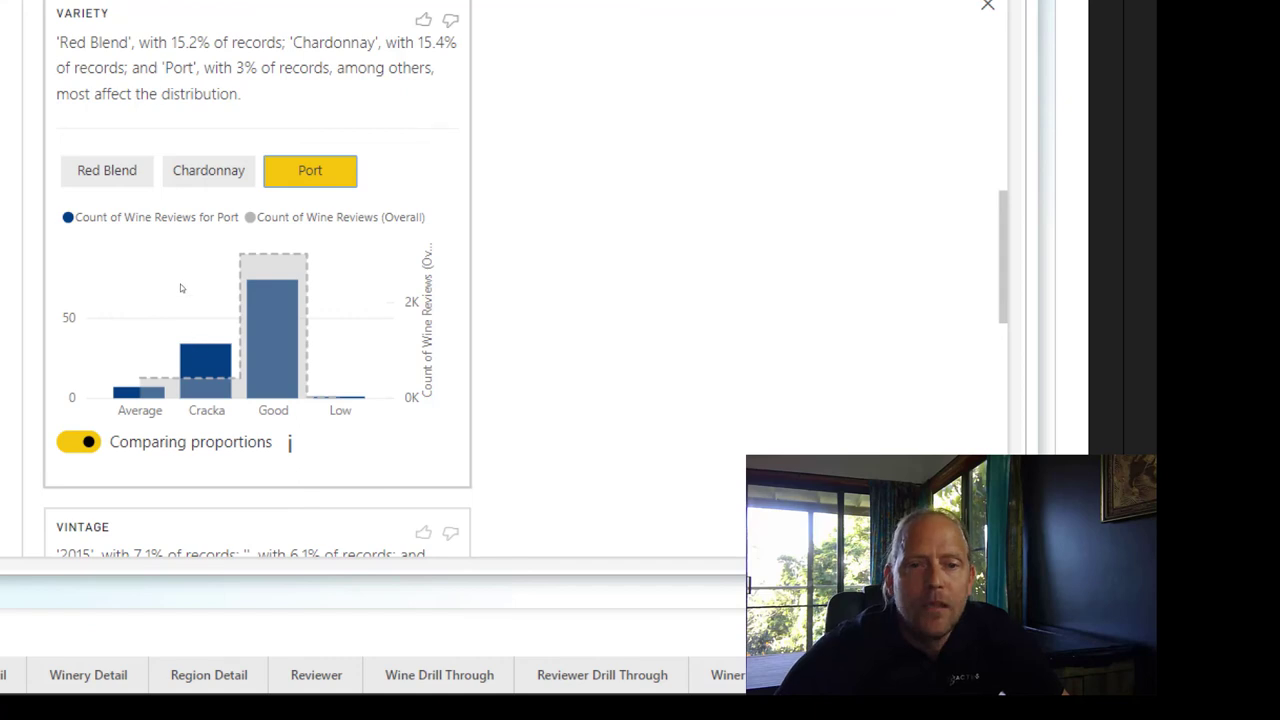
pyautogui.scroll(-3, 181, 288)
pyautogui.scroll(-3, 168, 216)
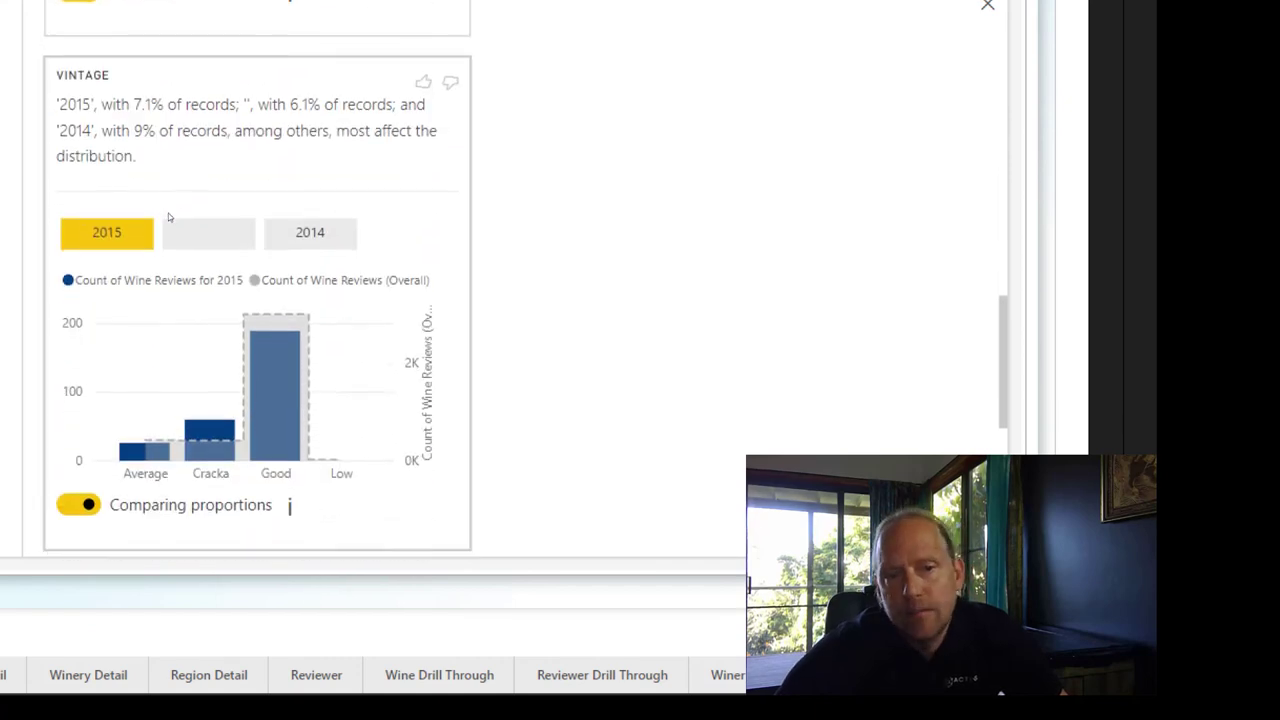
pyautogui.scroll(-3, 168, 216)
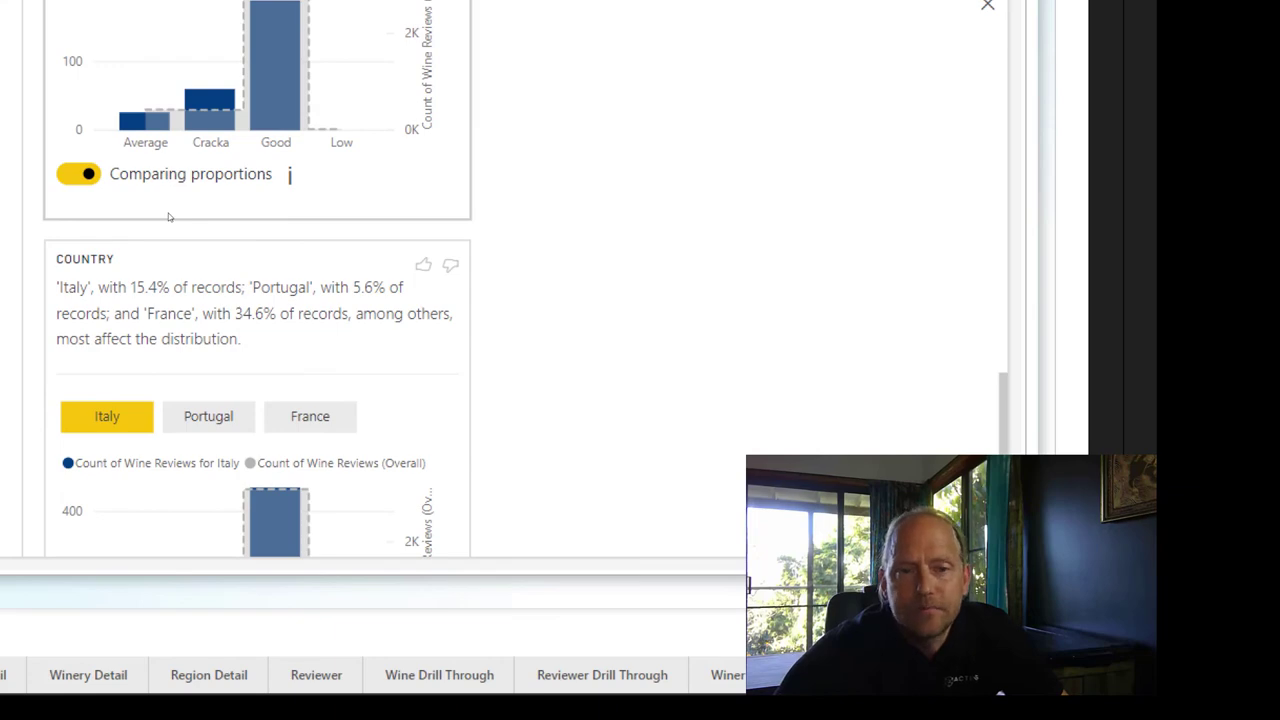
pyautogui.scroll(-1, 176, 240)
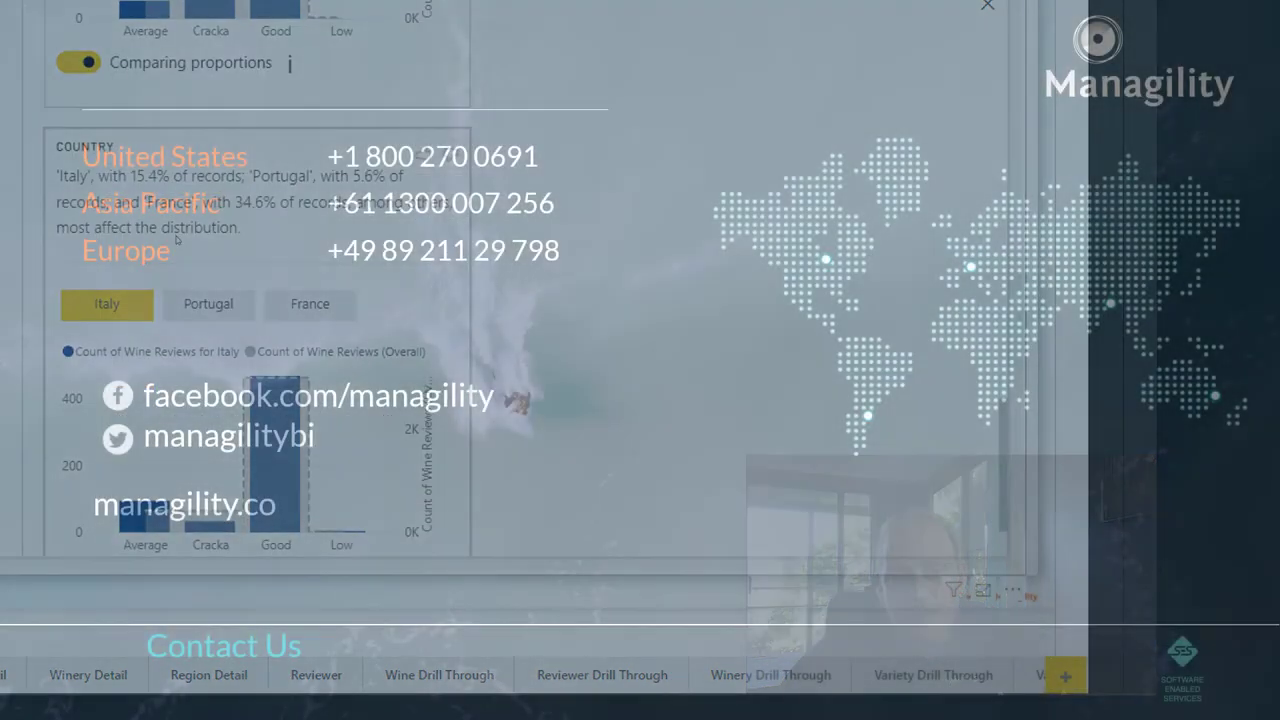